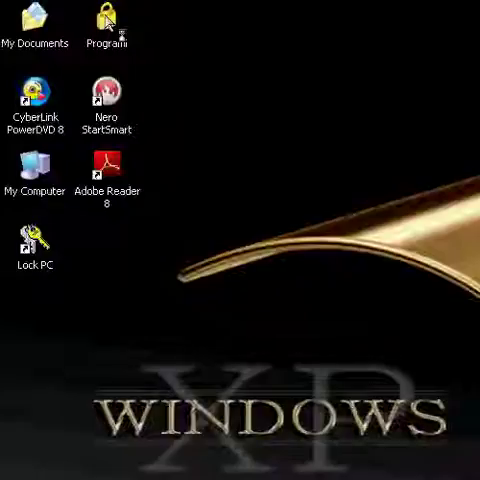
Launch Audacity from the Programi folder, then close the Programi folder window.
{"action": "double_click", "coordinate": [100, 20]}
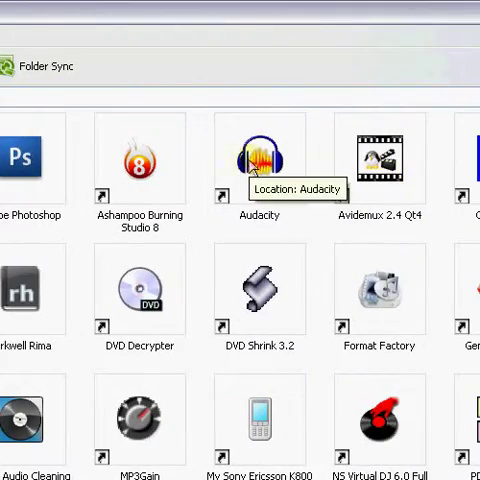
{"action": "left_click", "coordinate": [295, 175]}
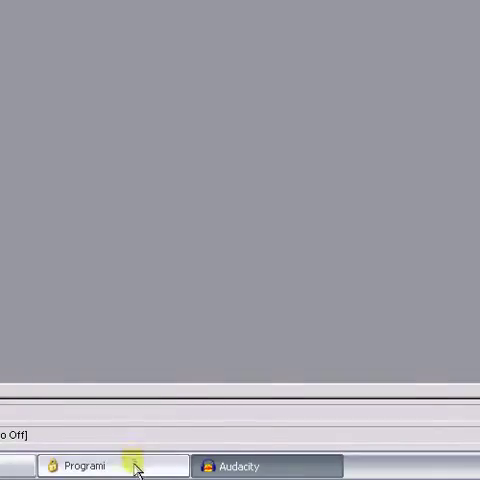
{"action": "right_click", "coordinate": [137, 470]}
{"action": "left_click", "coordinate": [140, 442]}
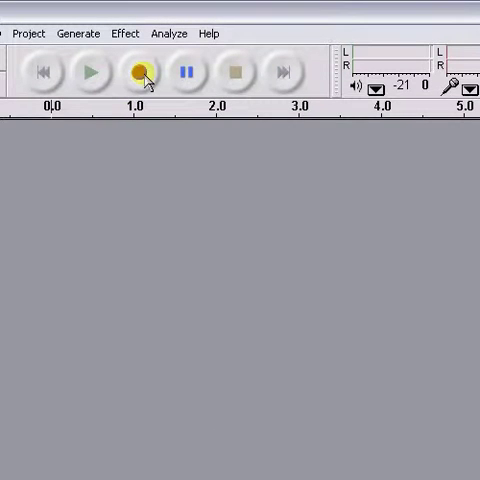
Record a short voice clip and select the whole recorded track.
{"action": "left_click", "coordinate": [143, 76]}
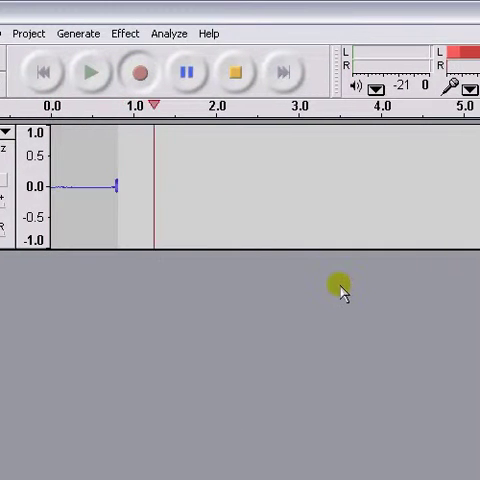
{"action": "left_click", "coordinate": [238, 72]}
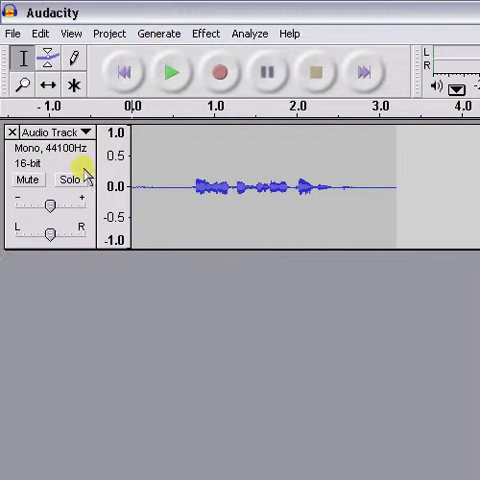
{"action": "left_click", "coordinate": [80, 162]}
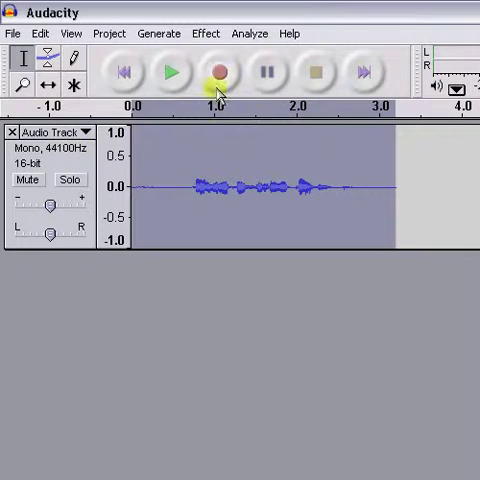
Apply Change Pitch with a -36 percent change, keeping tempo unchanged.
{"action": "left_click", "coordinate": [209, 38]}
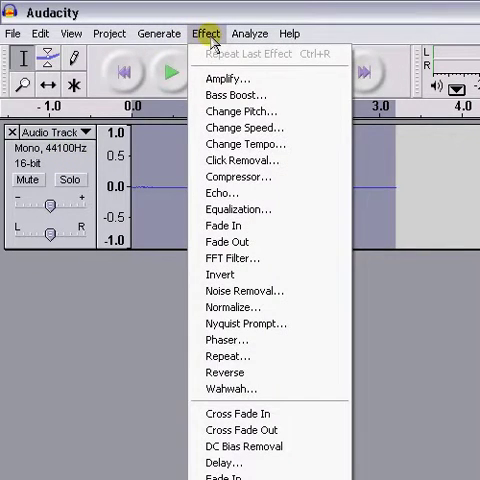
{"action": "left_click", "coordinate": [240, 111]}
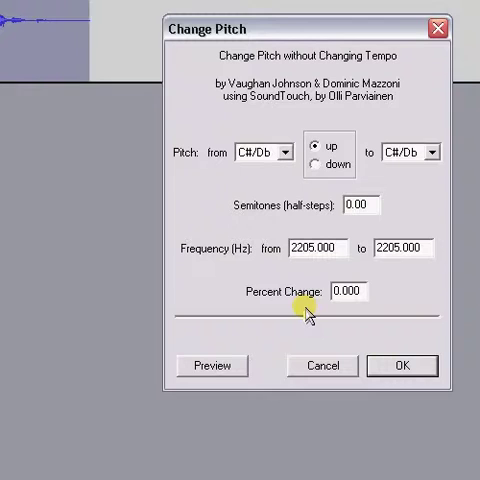
{"action": "left_click_drag", "start_coordinate": [306, 316], "coordinate": [258, 320]}
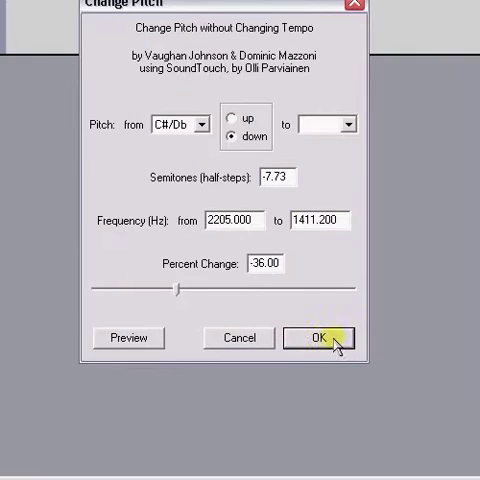
{"action": "left_click", "coordinate": [402, 365]}
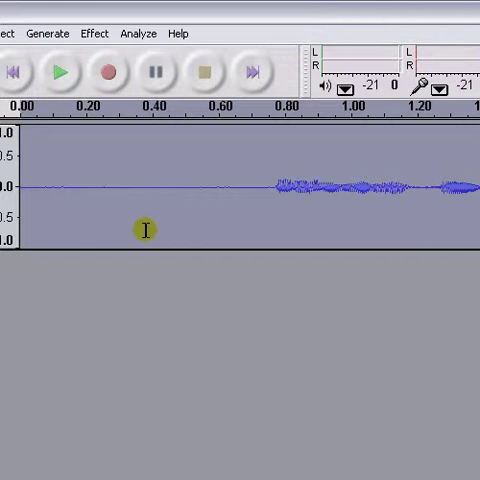
{"action": "left_click", "coordinate": [146, 80]}
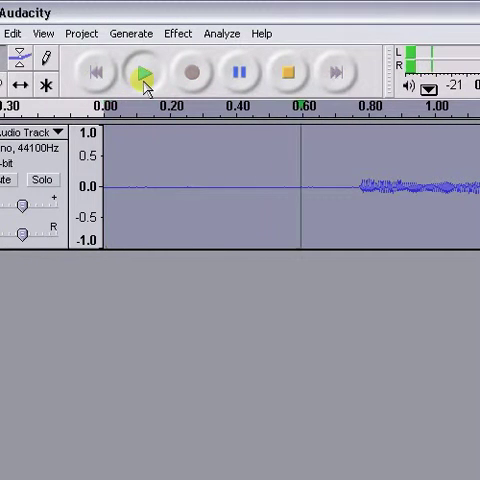
{"action": "left_click", "coordinate": [291, 80]}
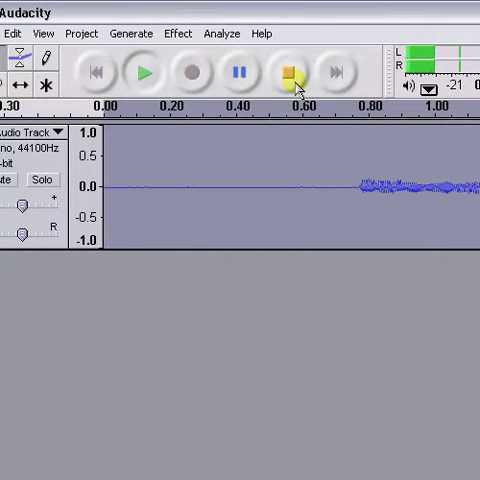